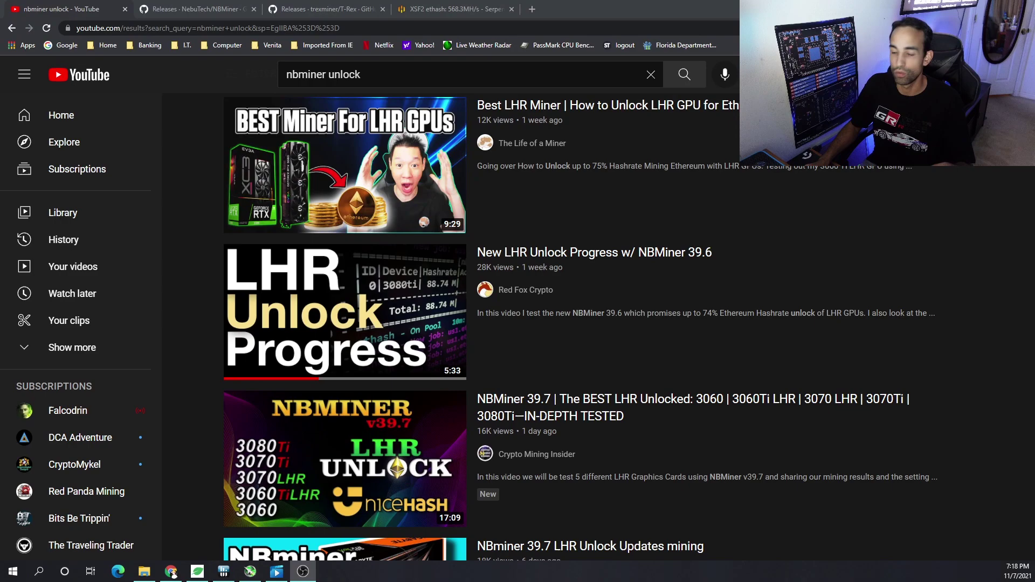
scroll(986, 373, down, 1)
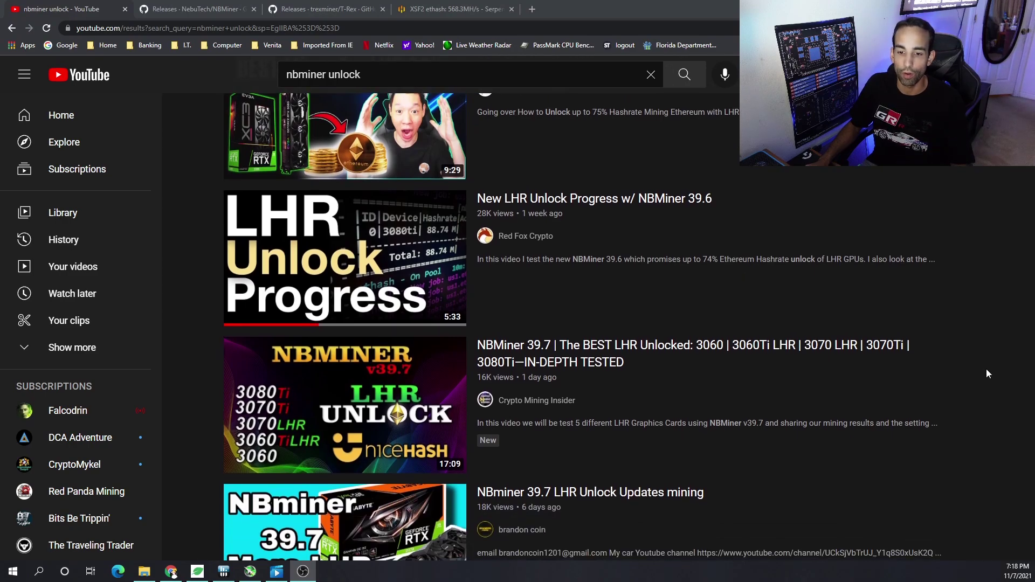
scroll(987, 373, down, 1)
scroll(987, 373, down, 1)
scroll(987, 373, down, 1)
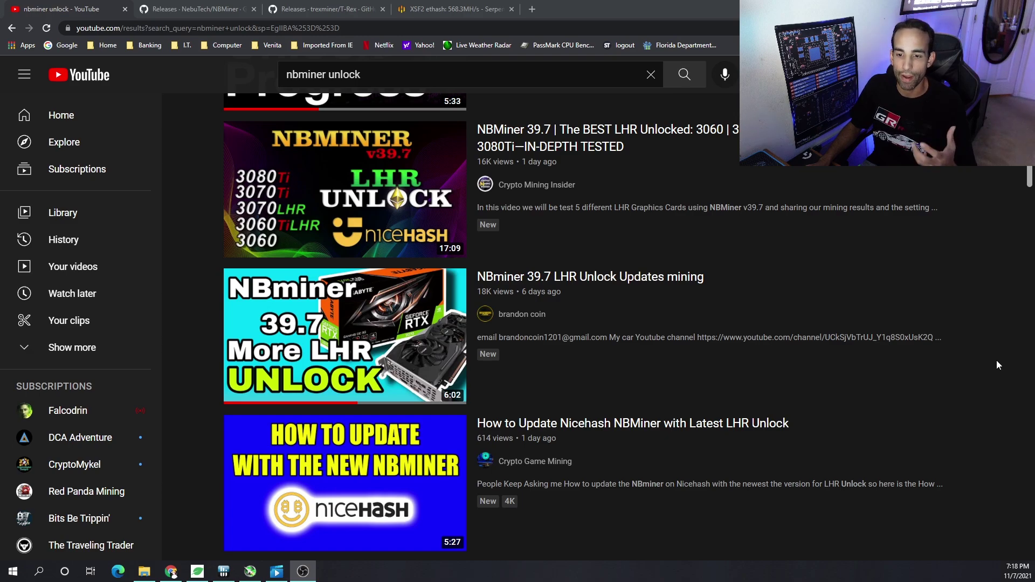
Read the NBMiner v39.7 release notes, then view the T-Rex 0.24.5 releases page.
click(242, 8)
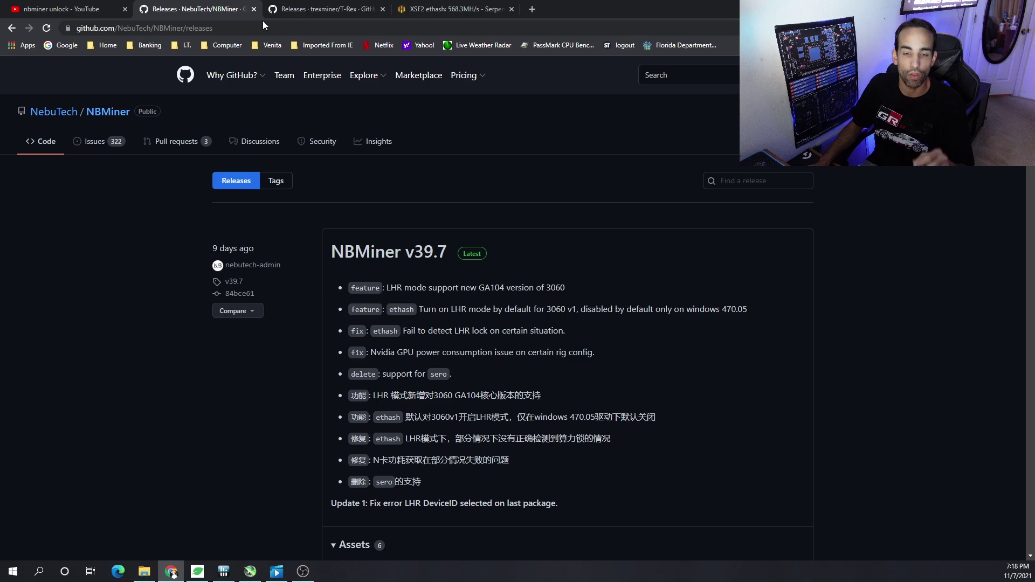
click(344, 7)
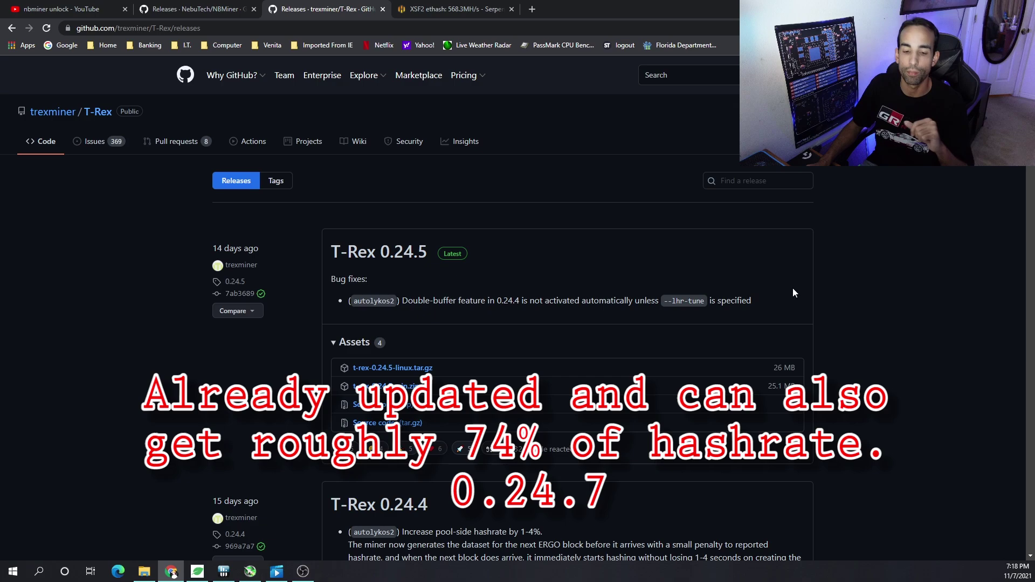
Play the XSF2 rig recording, confirm T-Rex 0.24.5 at about 565 MH/s, and pause at 0:00:32.
click(276, 572)
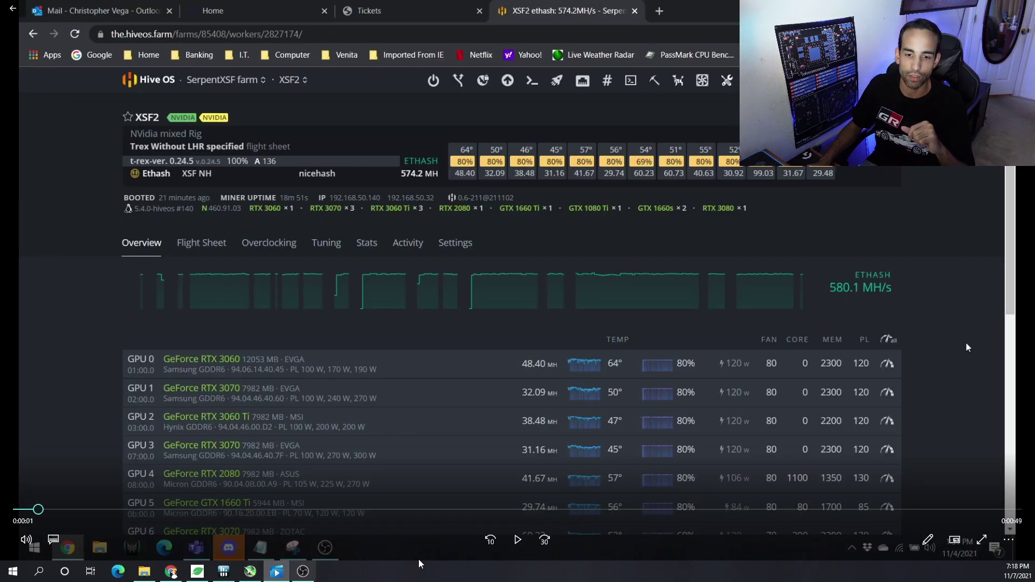
click(518, 540)
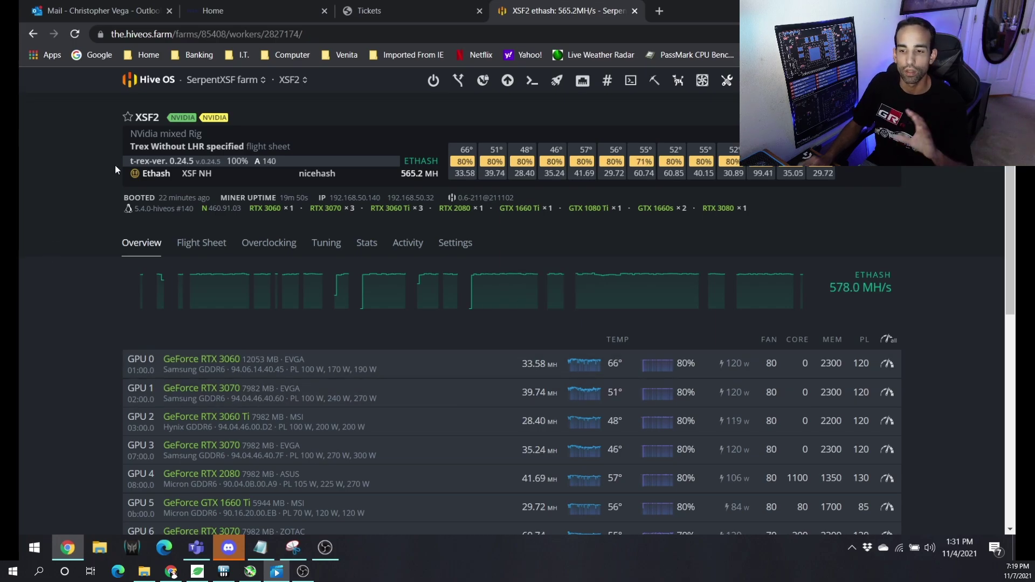
drag(118, 163, 183, 163)
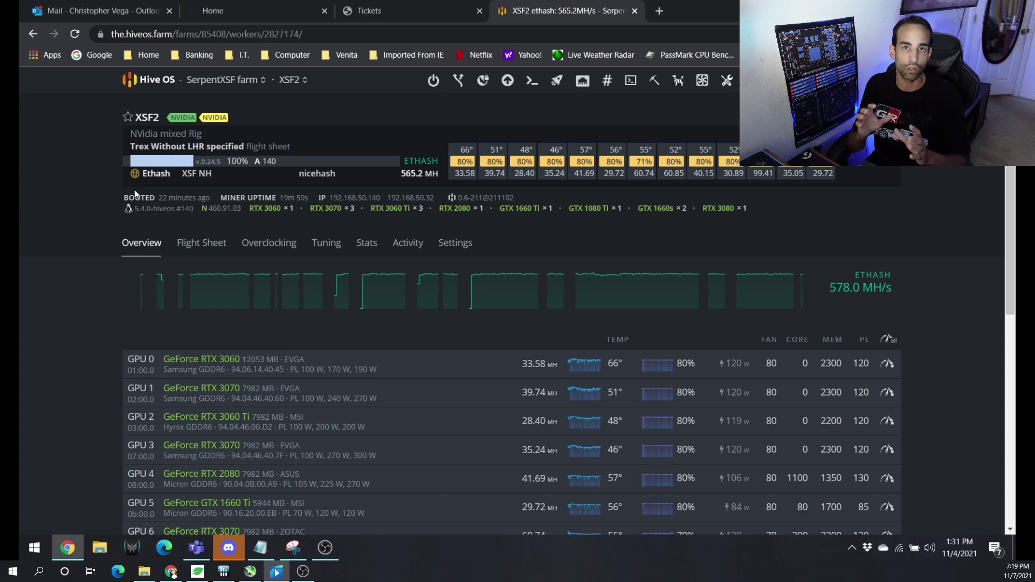
click(90, 180)
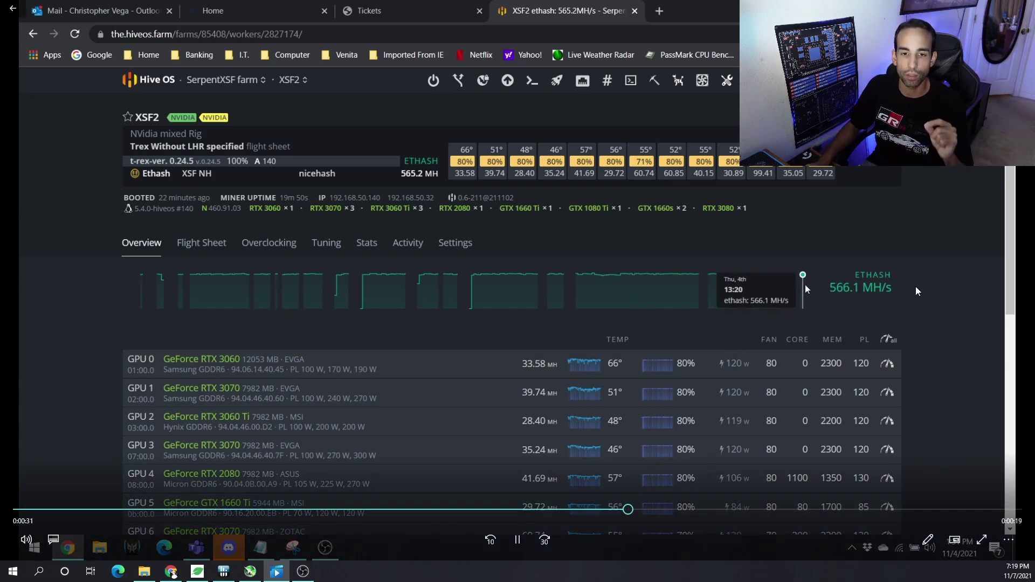
click(517, 539)
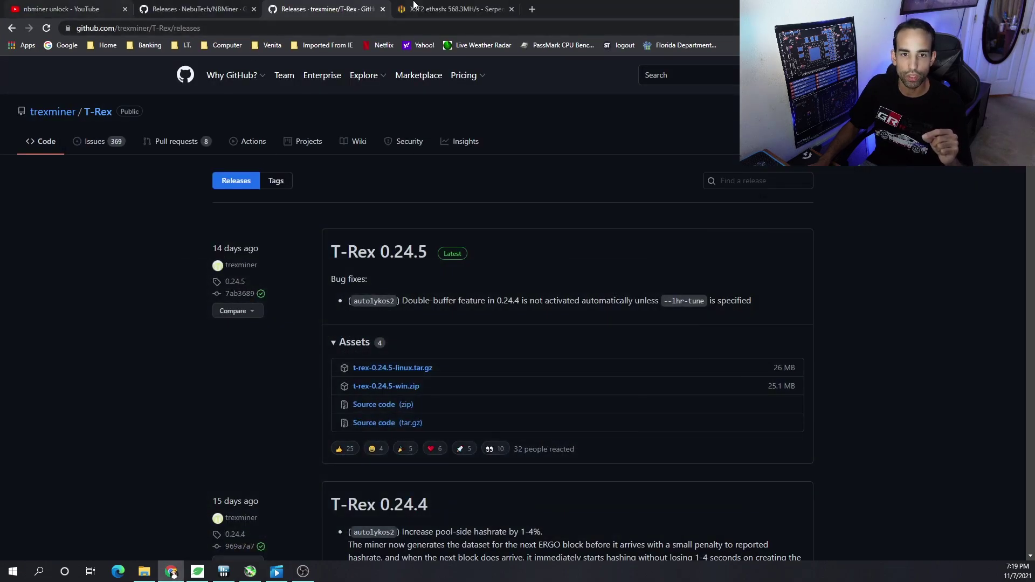
Check all 13 GPUs on the live XSF2 page (~568 MH/s), then rewind the recording slightly.
click(453, 9)
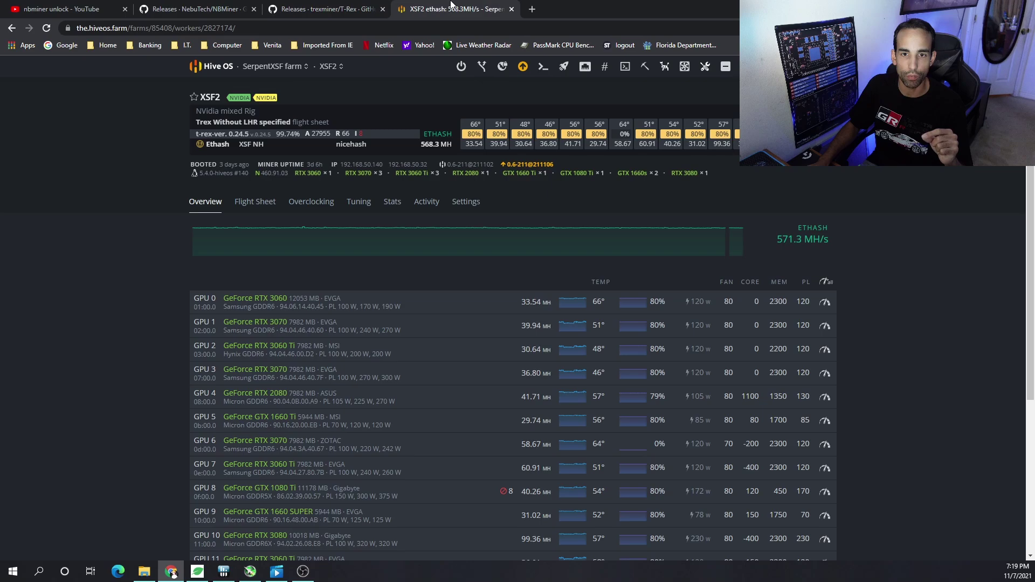
scroll(940, 403, down, 1)
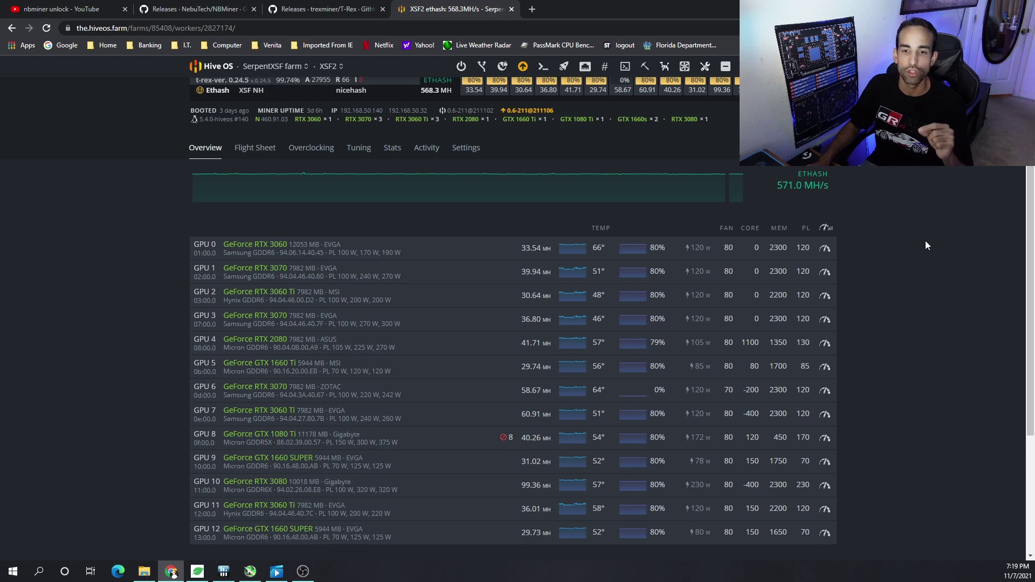
click(276, 571)
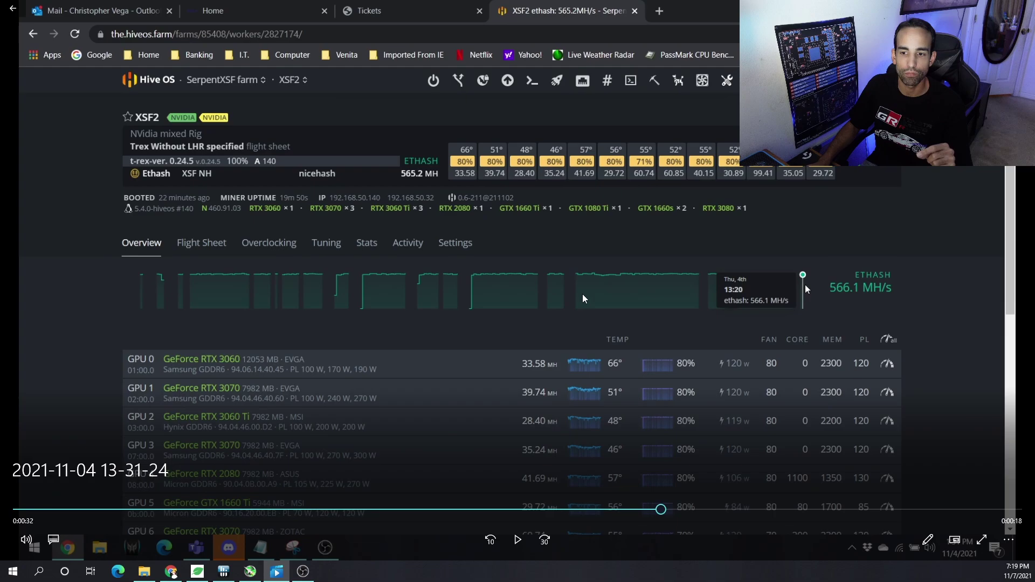
click(598, 510)
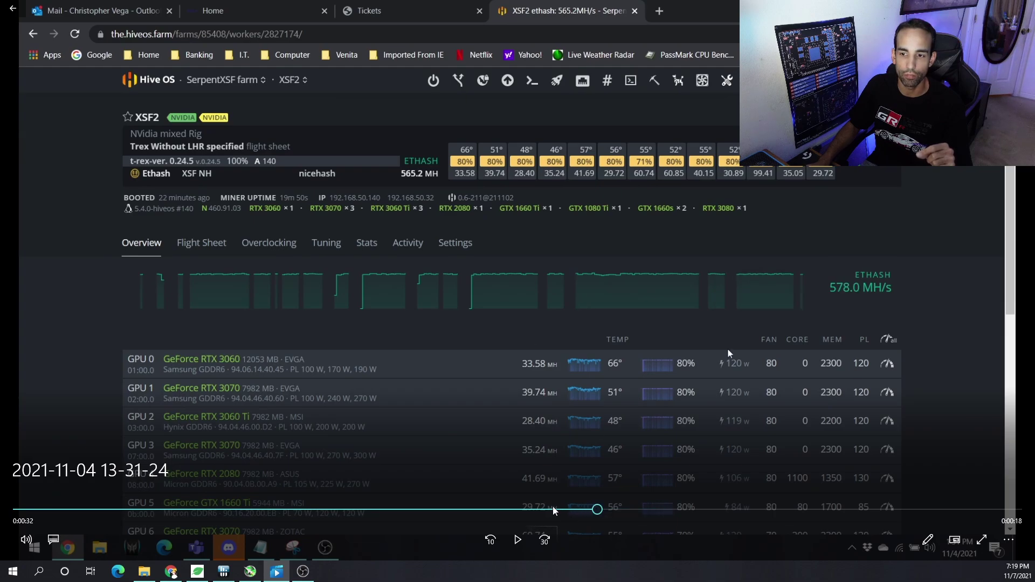
Rewind the XSF2 rig recording further back on the seek bar.
click(485, 510)
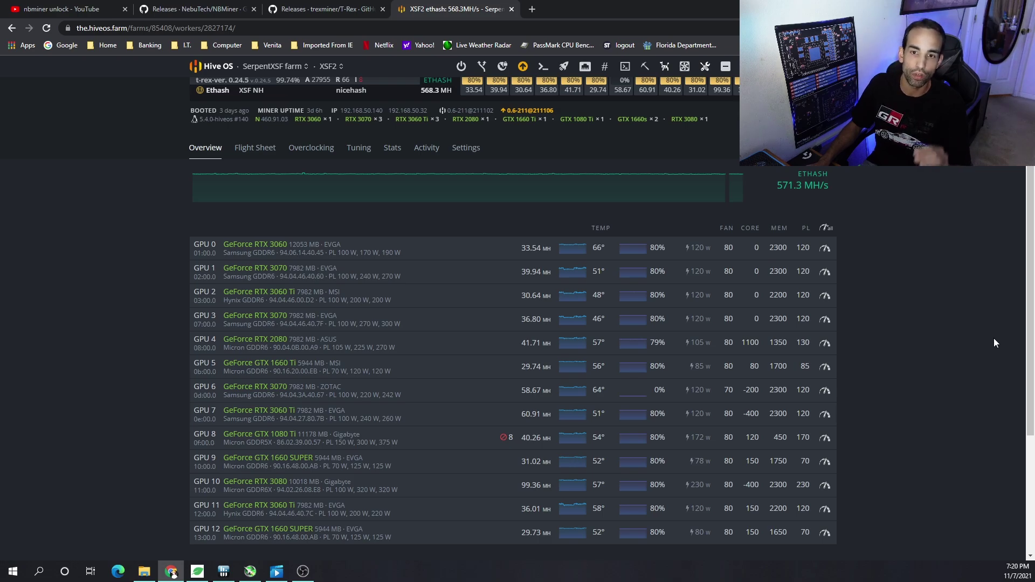
Look over the nbminer unlock results, then view T-Rex 0.24.5's Linux and Windows downloads.
click(61, 9)
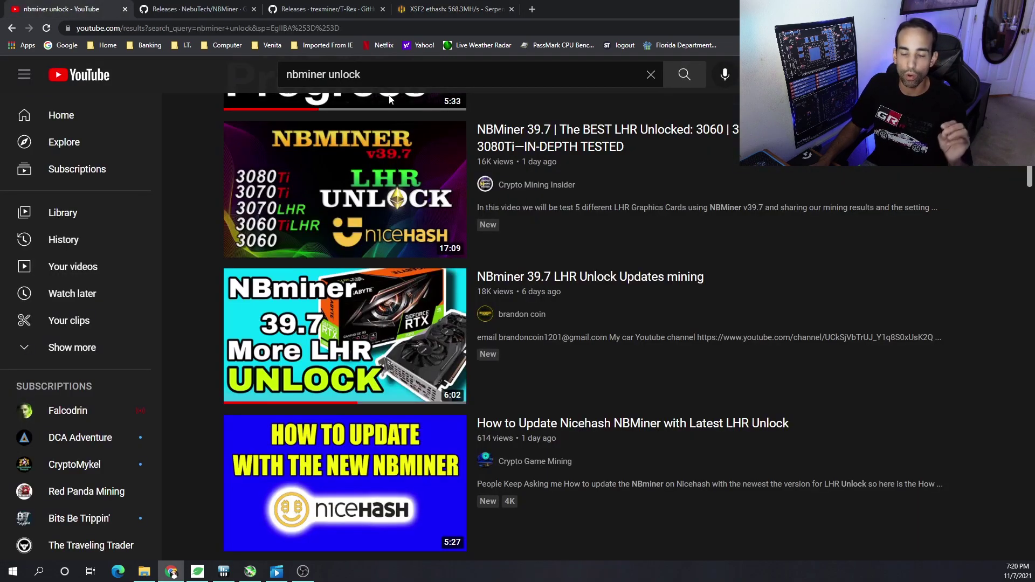
mouse_move(728, 335)
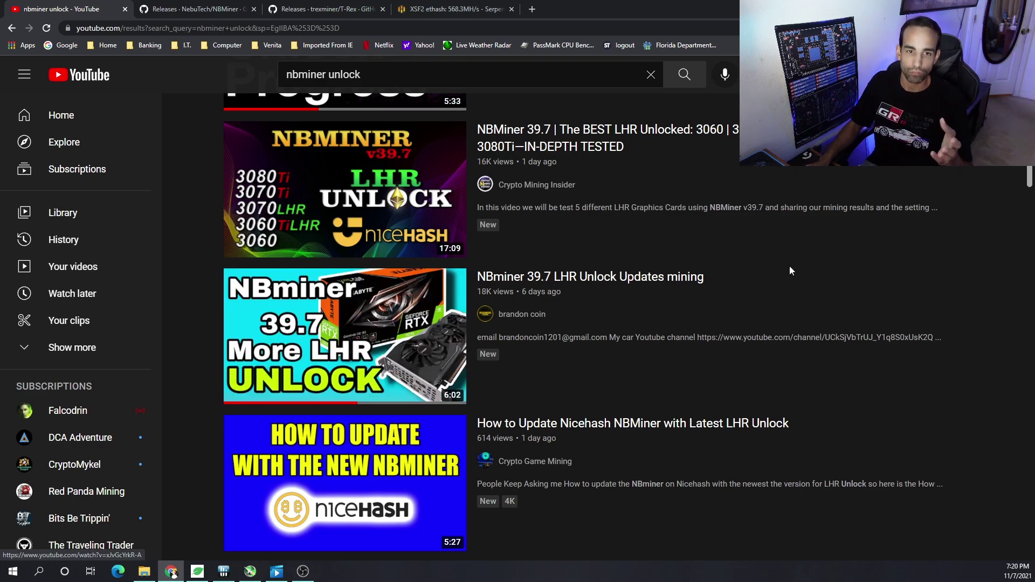
click(311, 8)
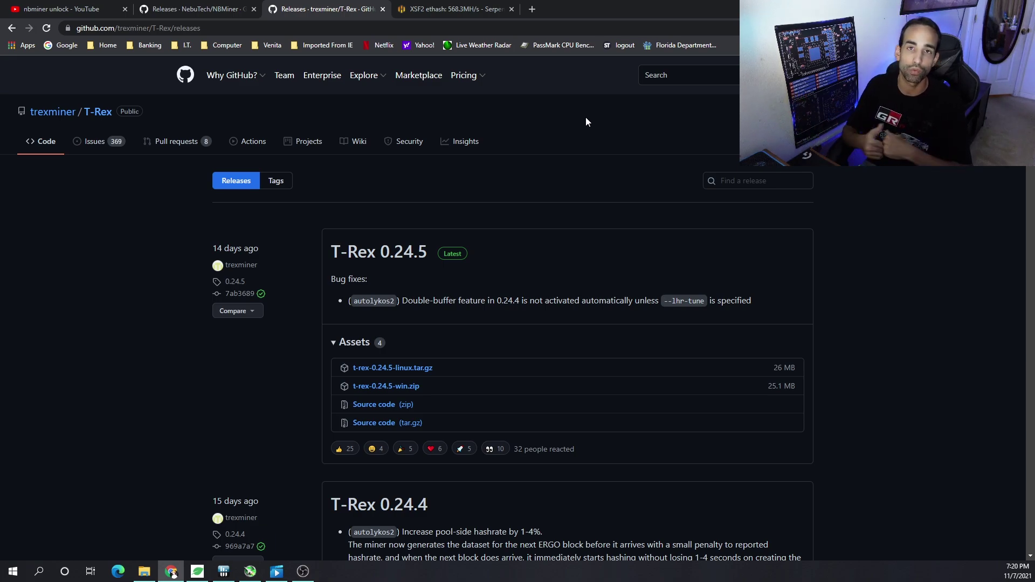
Cycle through the XSF2 worker, the NBMiner and T-Rex releases, the nbminer results and the paused recording.
click(450, 9)
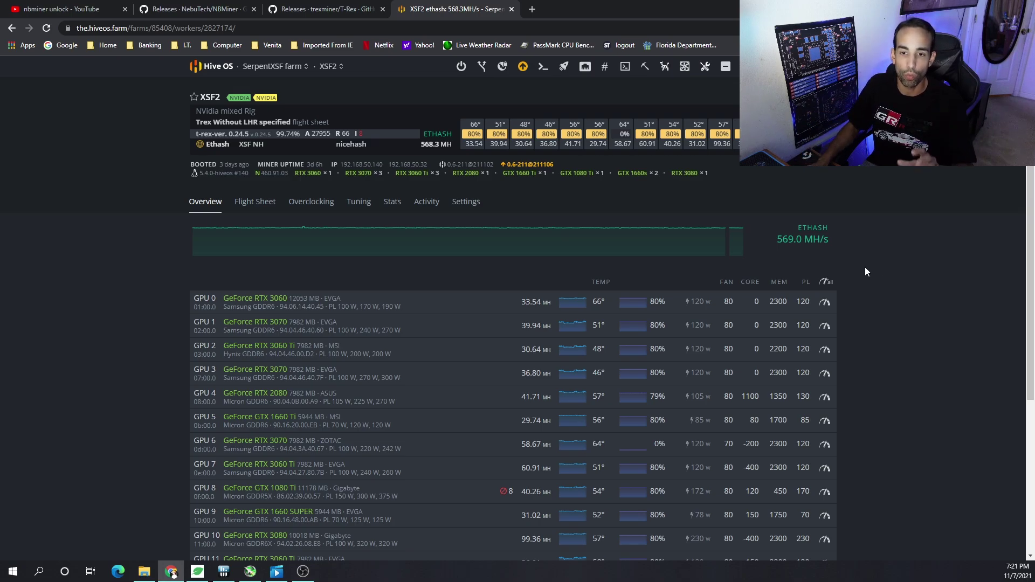
click(167, 8)
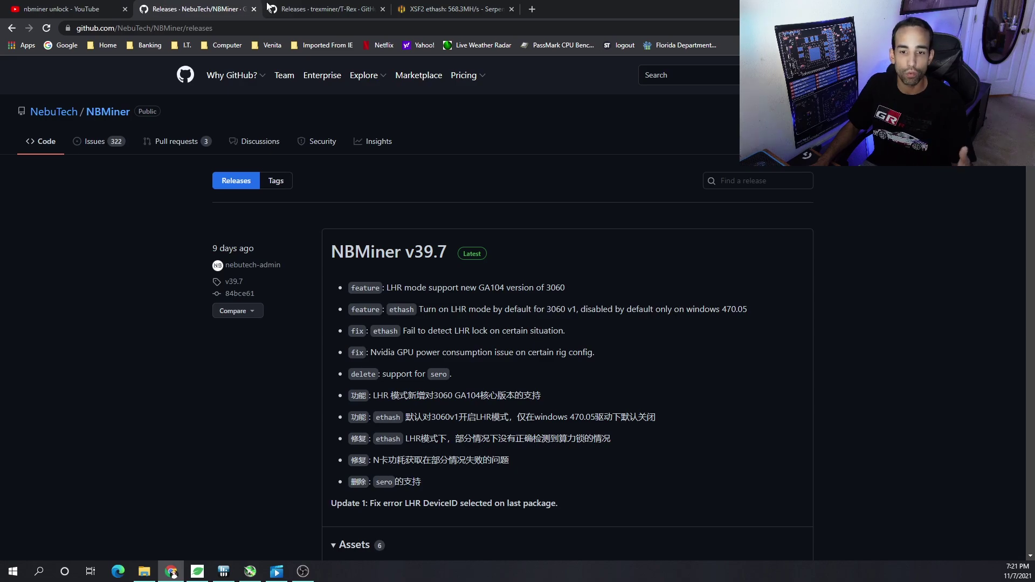
click(297, 7)
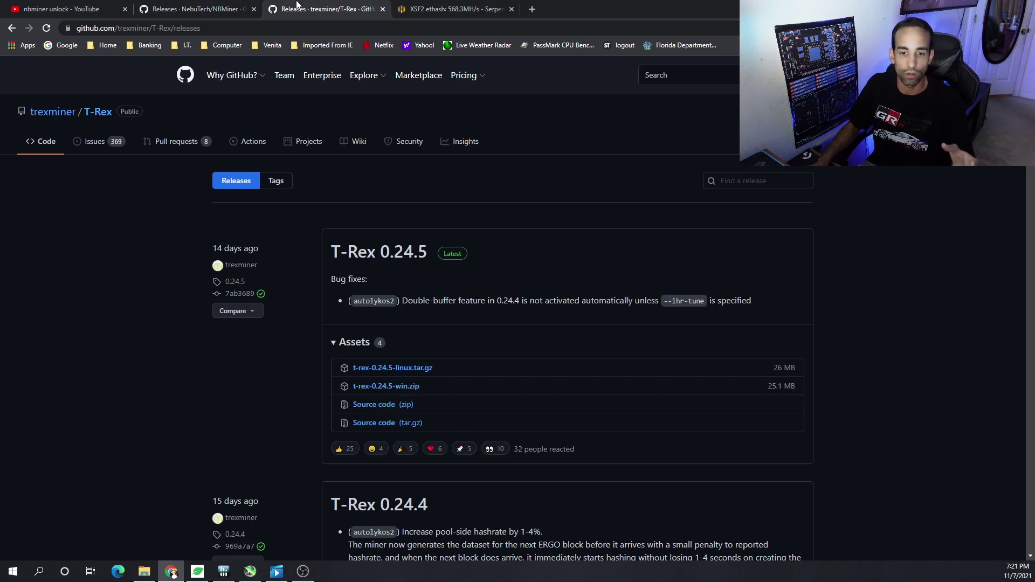
click(81, 6)
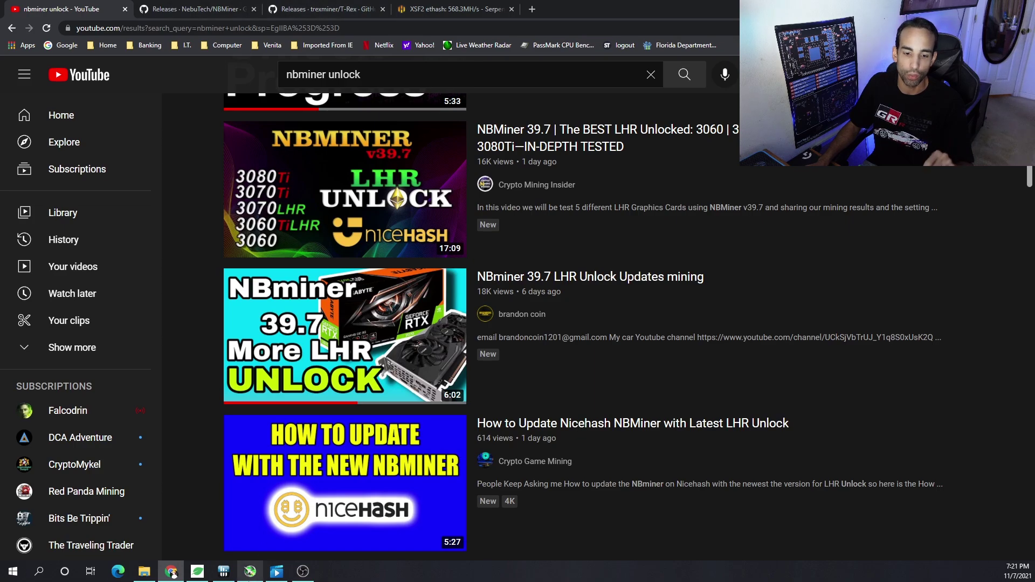
click(276, 571)
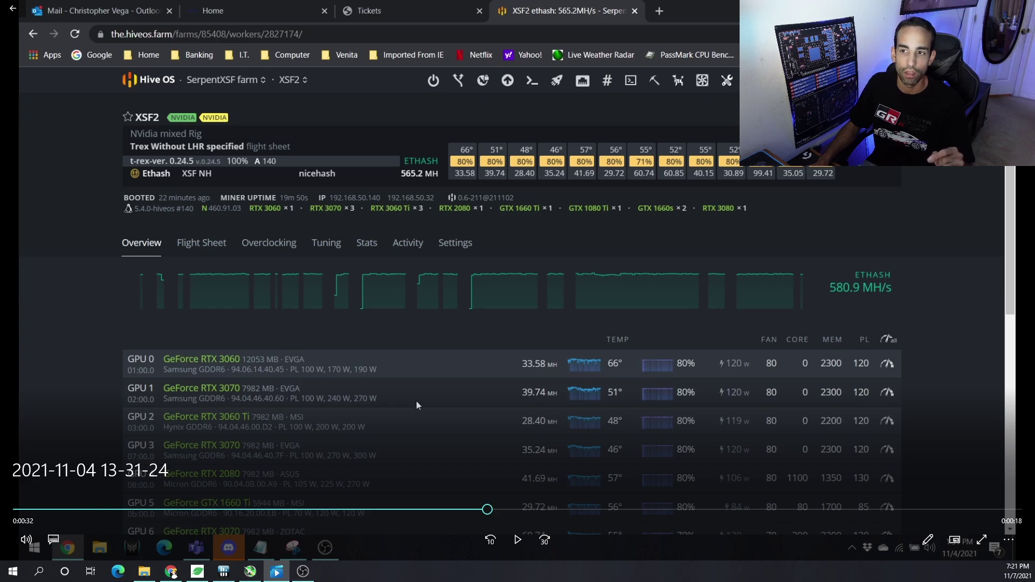
key(alt+Tab)
Show the live XSF2 worker at 568.3 MH/s with its 569.7 MH/s Ethash chart.
click(471, 8)
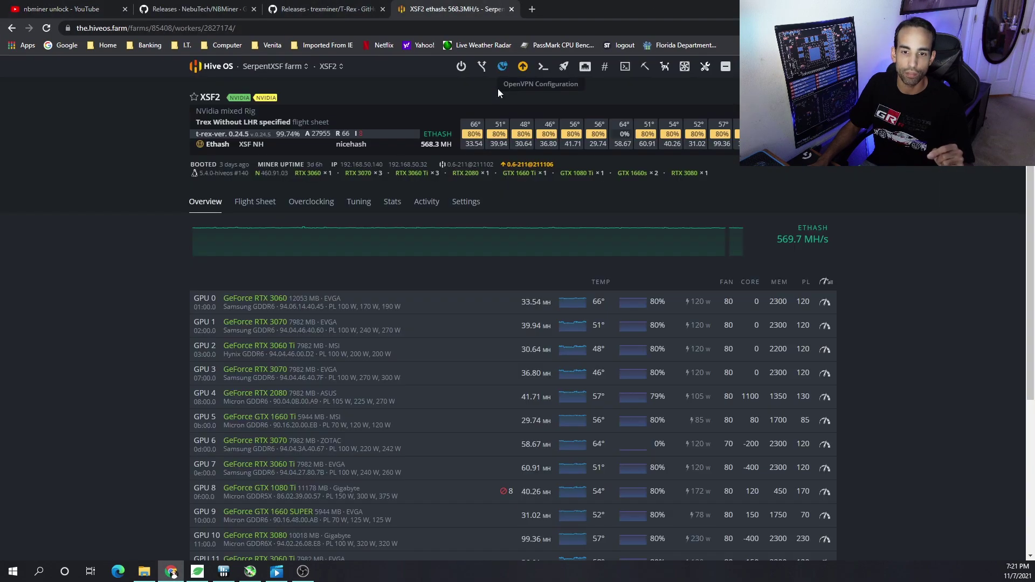